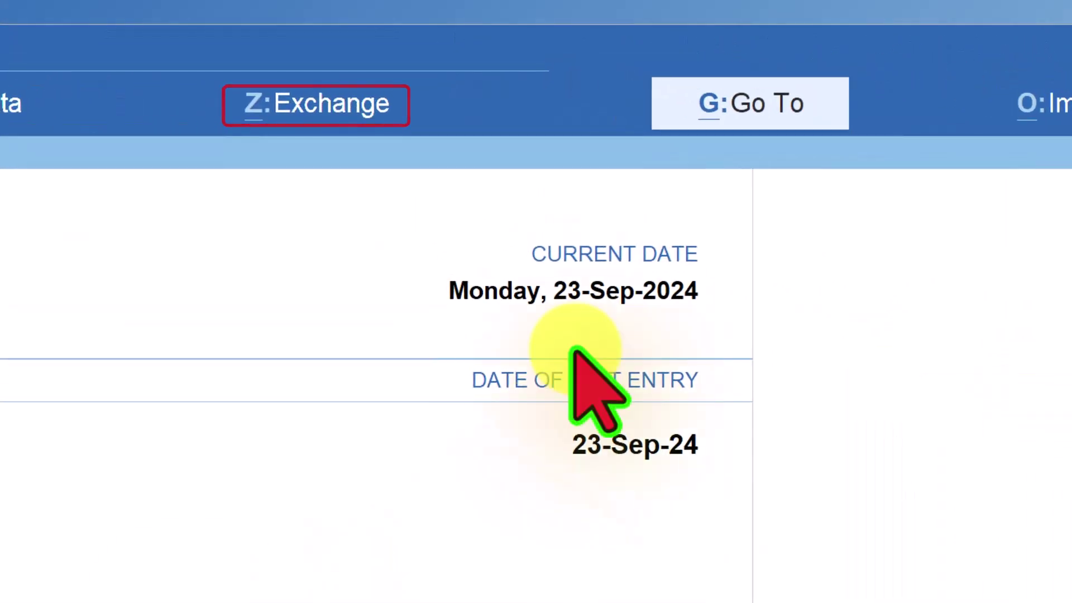
- Try the GST portal login, agree to update the missing username, then back out to the main screen
left_click(366, 107)
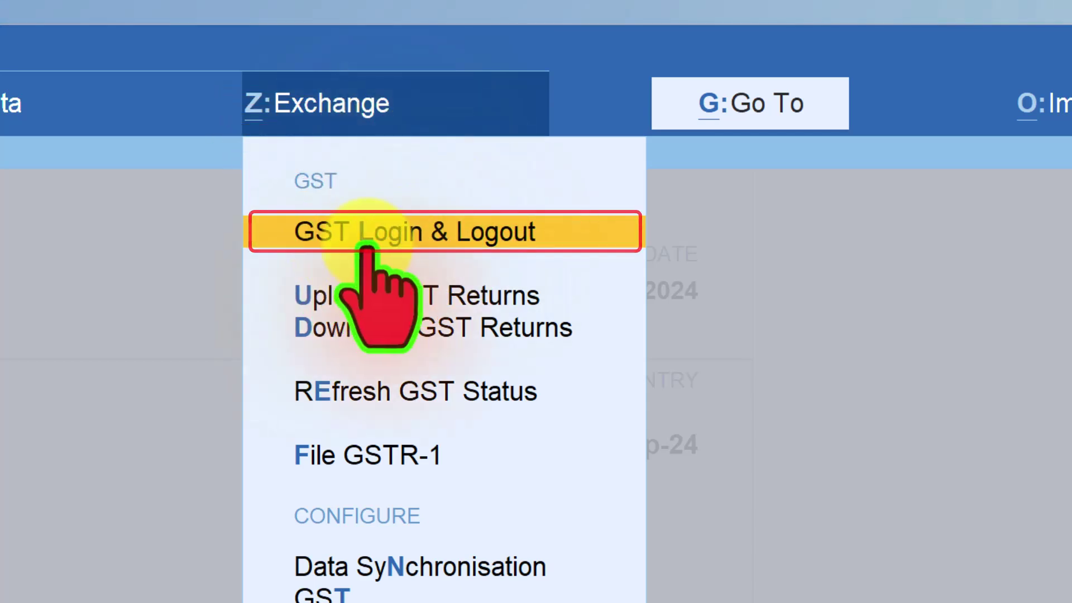
left_click(484, 233)
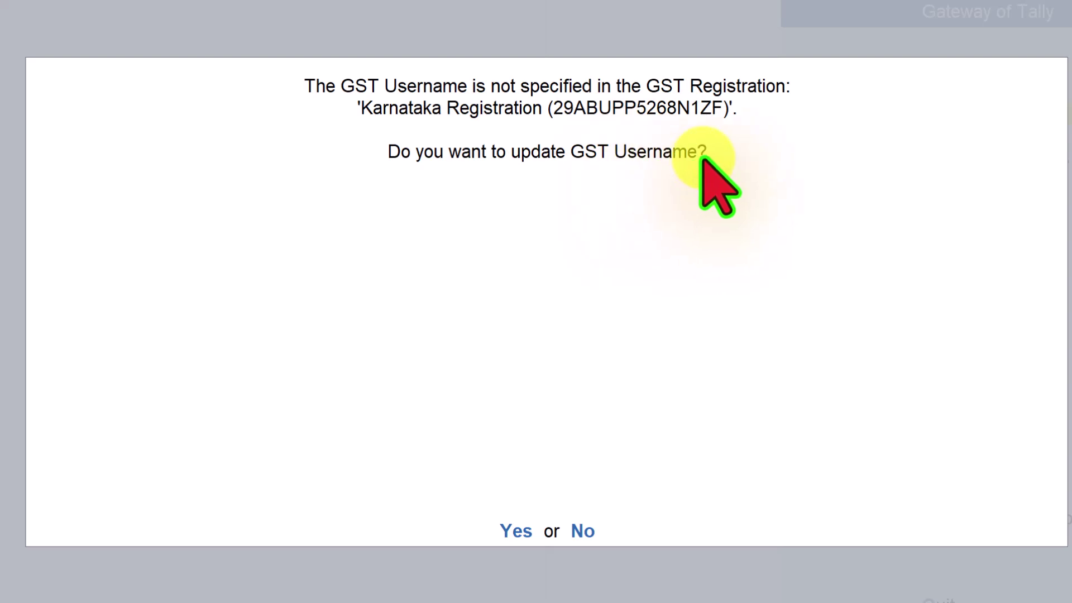
key("y")
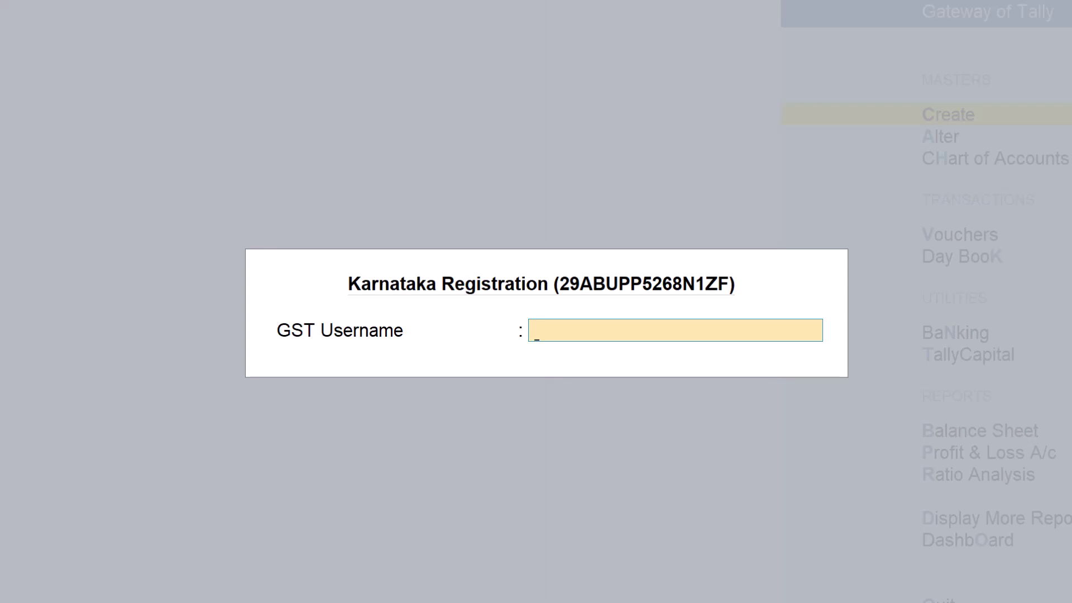
key("Escape")
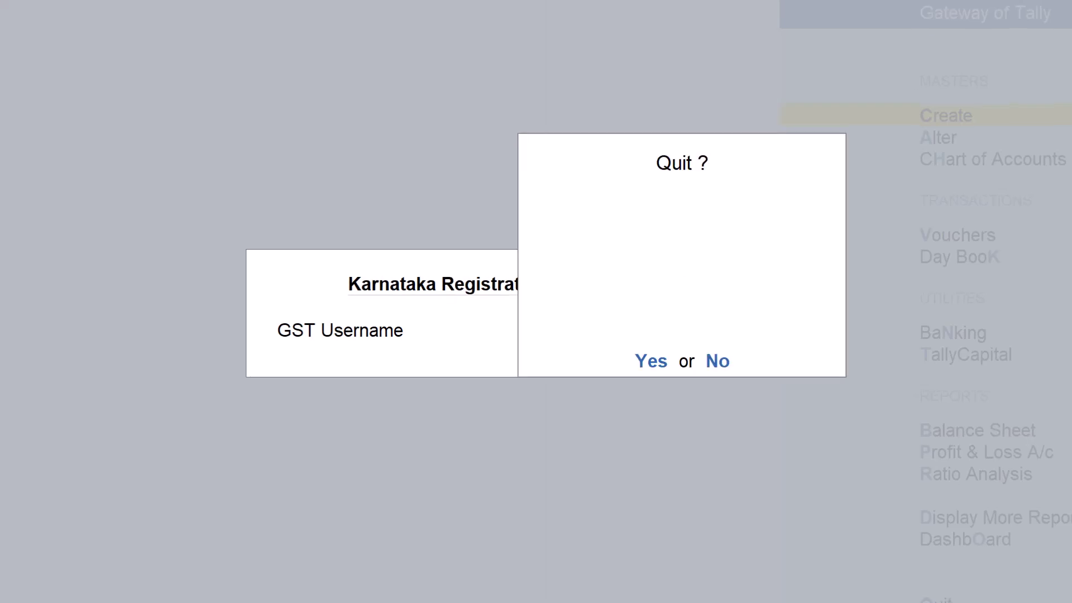
key("Return")
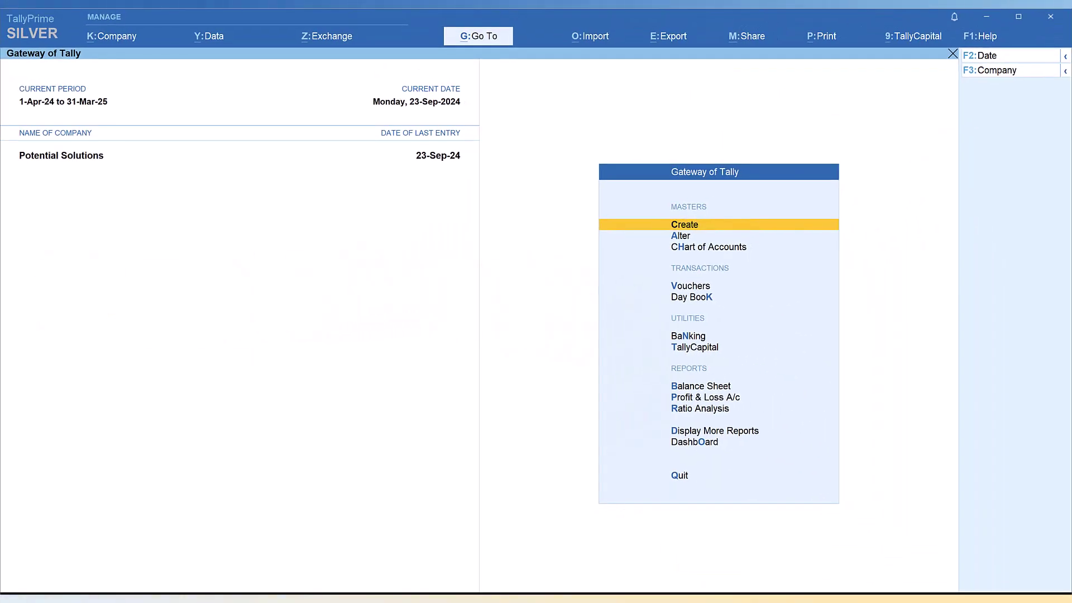
- In the company's GST registration details, enter the GST portal username and set Mode of Filing to EVC
key("F11")
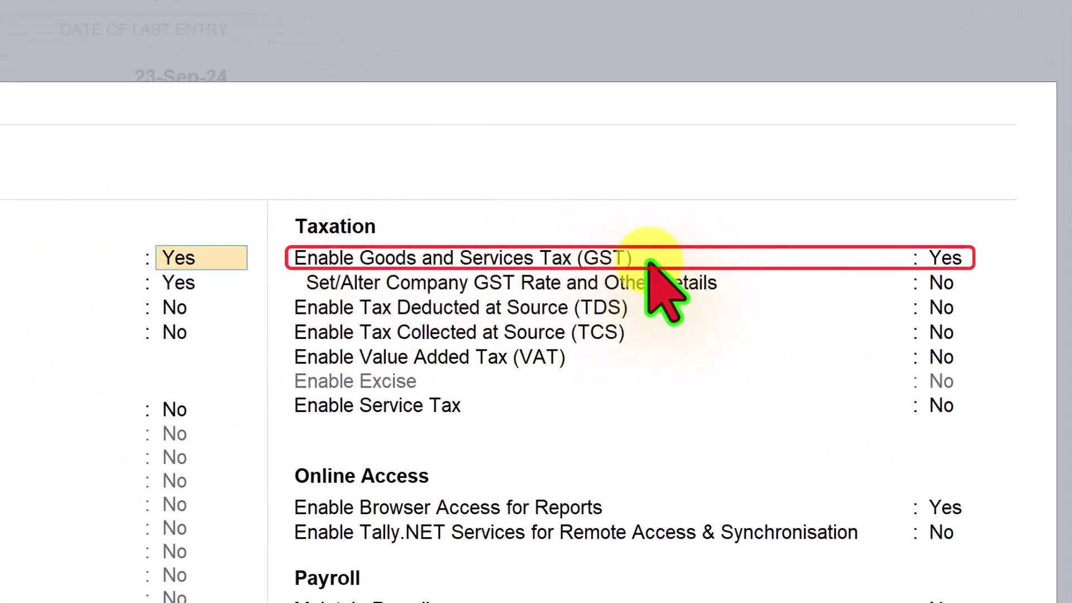
left_click(956, 258)
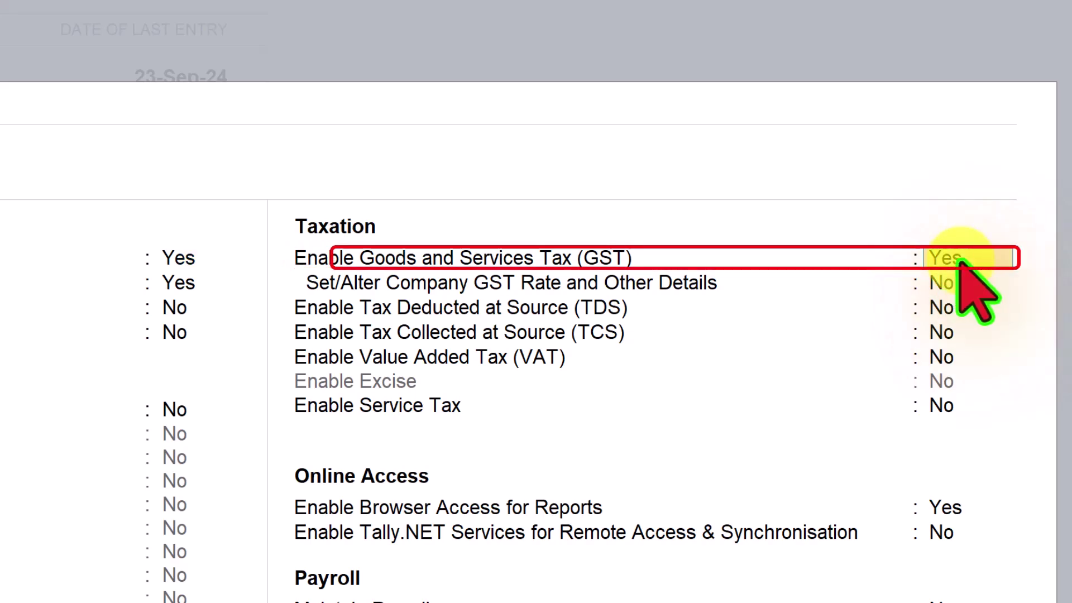
key("Return")
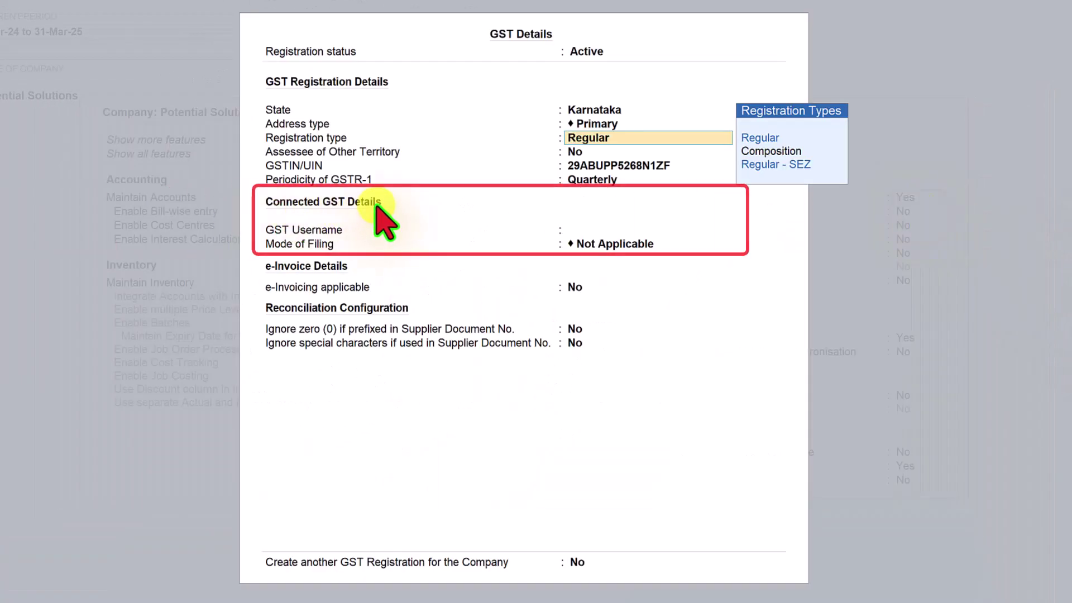
left_click(577, 234)
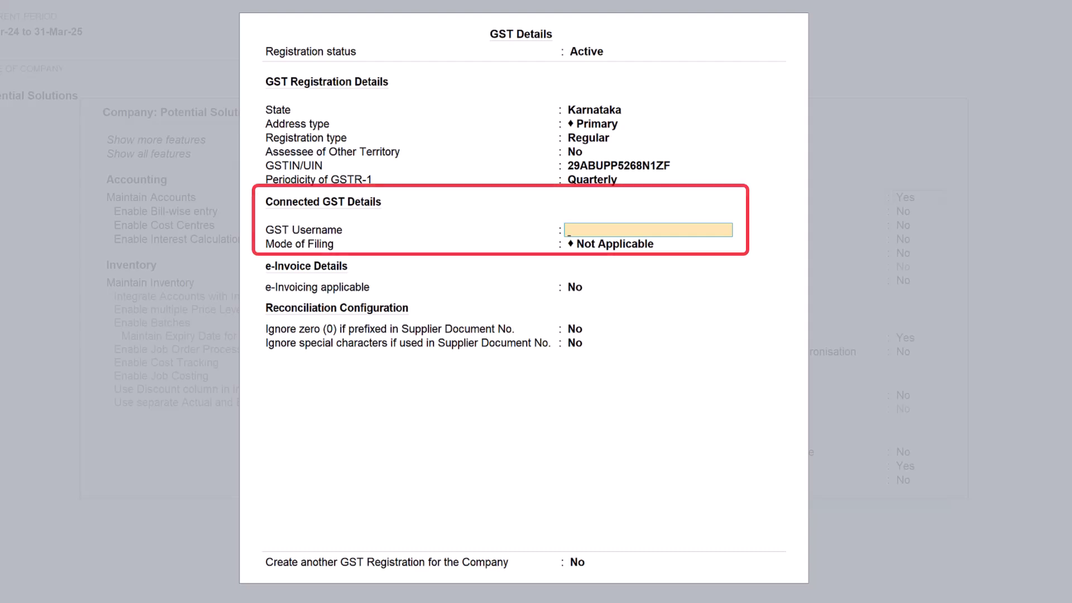
type("pugalpotential")
key("Return")
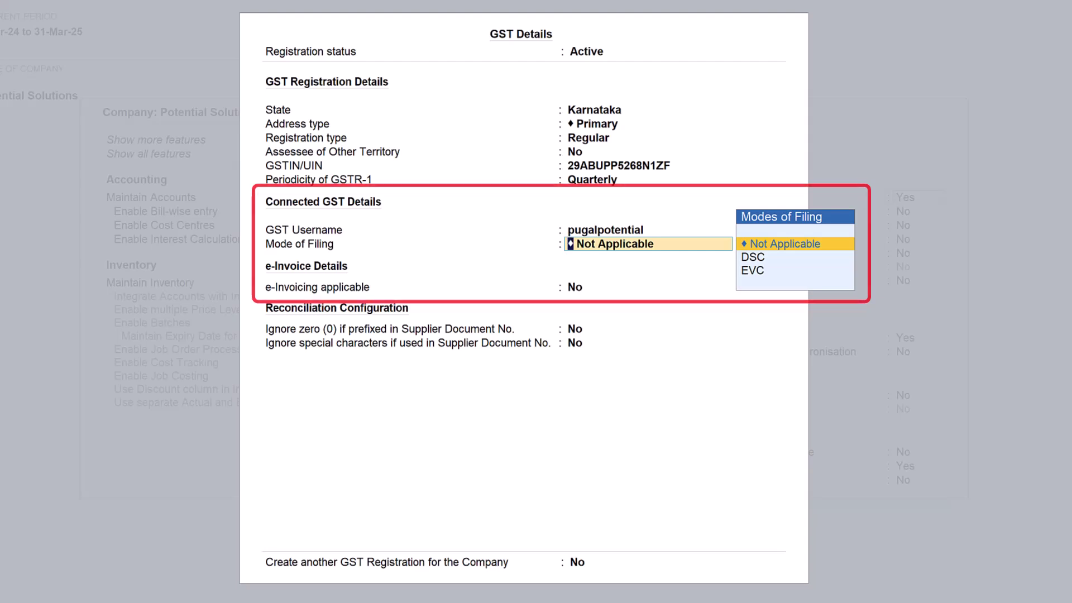
left_click(753, 270)
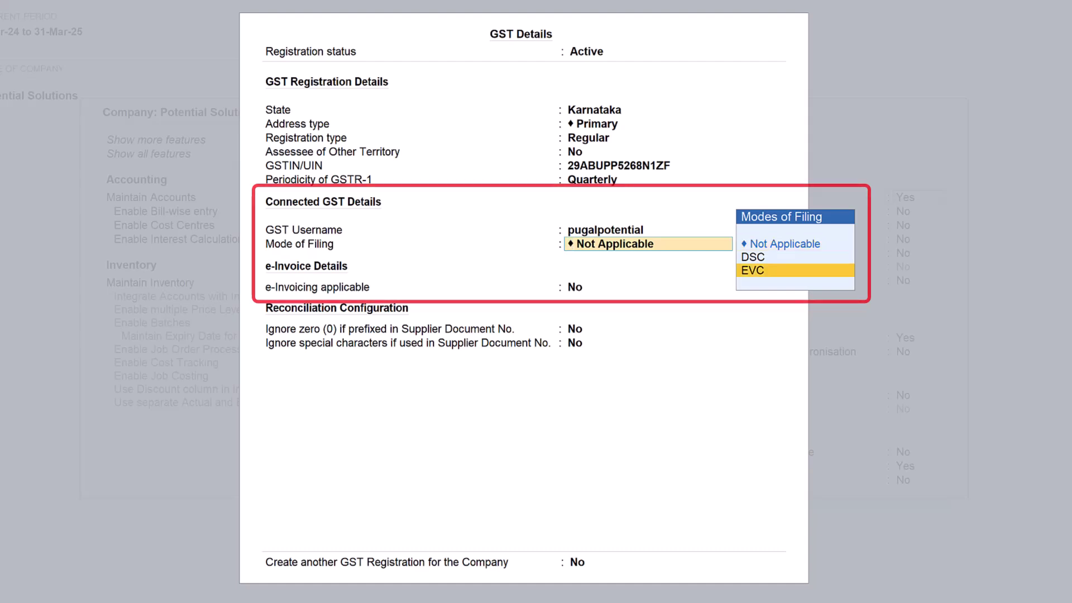
left_click(754, 271)
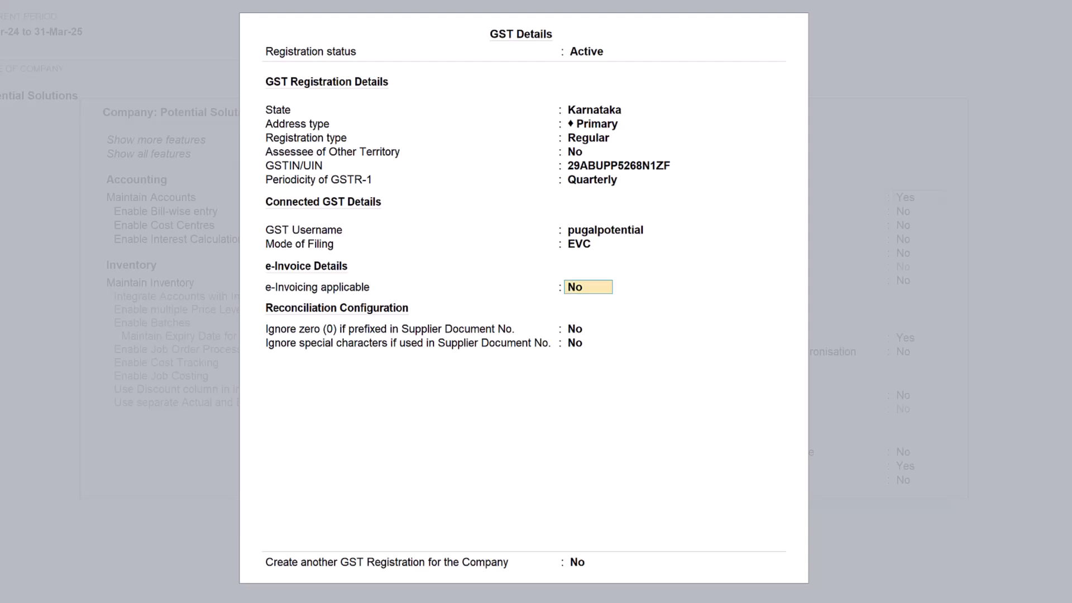
key("ctrl+a")
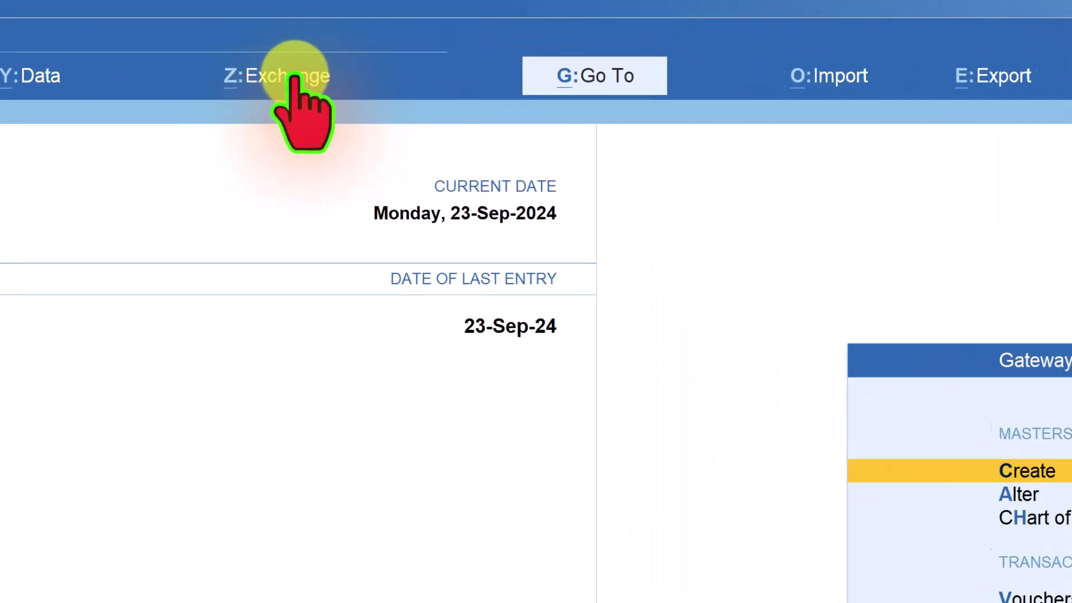
- Log in to the GST portal through GST Login & Logout with an OTP and dismiss the success message
left_click(338, 37)
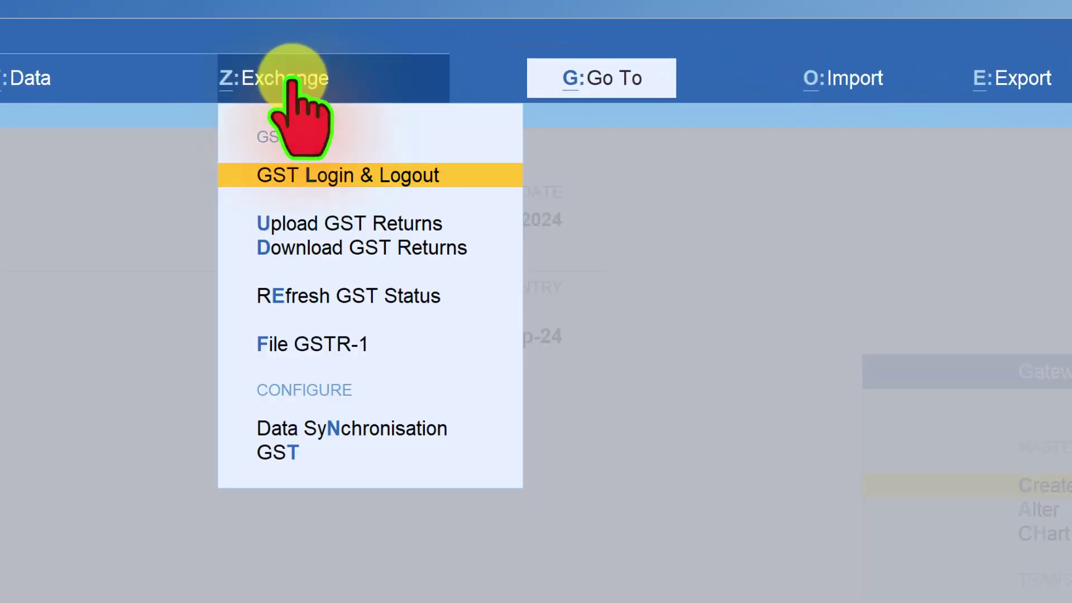
left_click(353, 175)
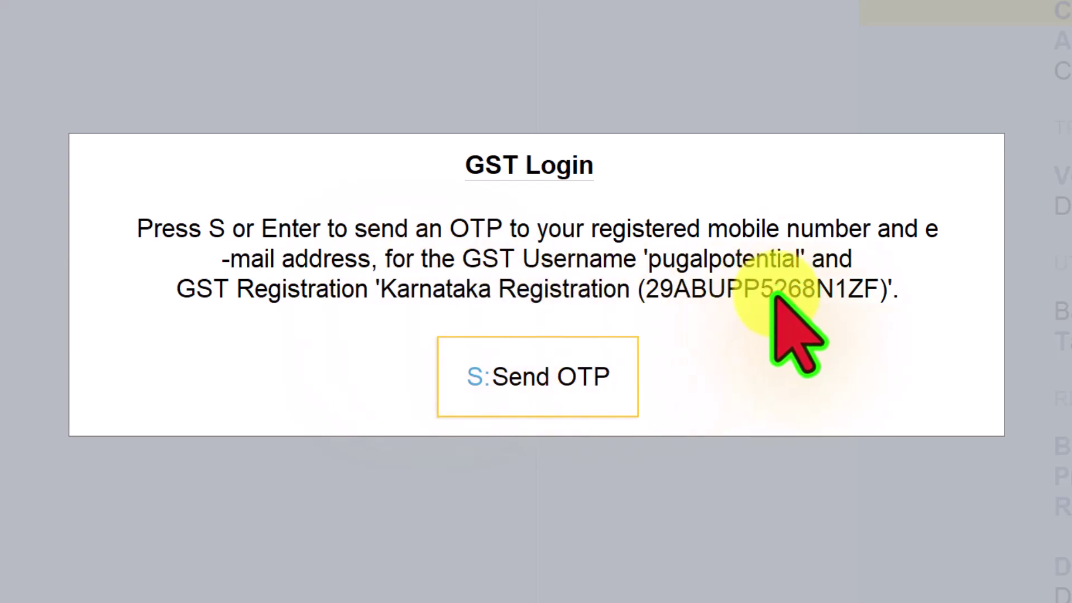
left_click(561, 378)
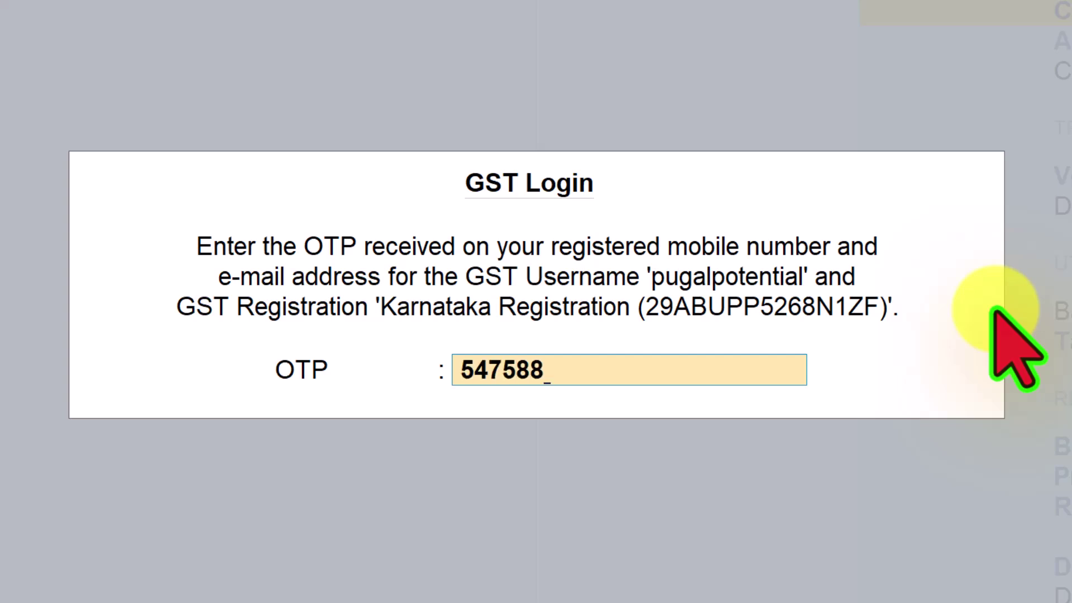
key("Return")
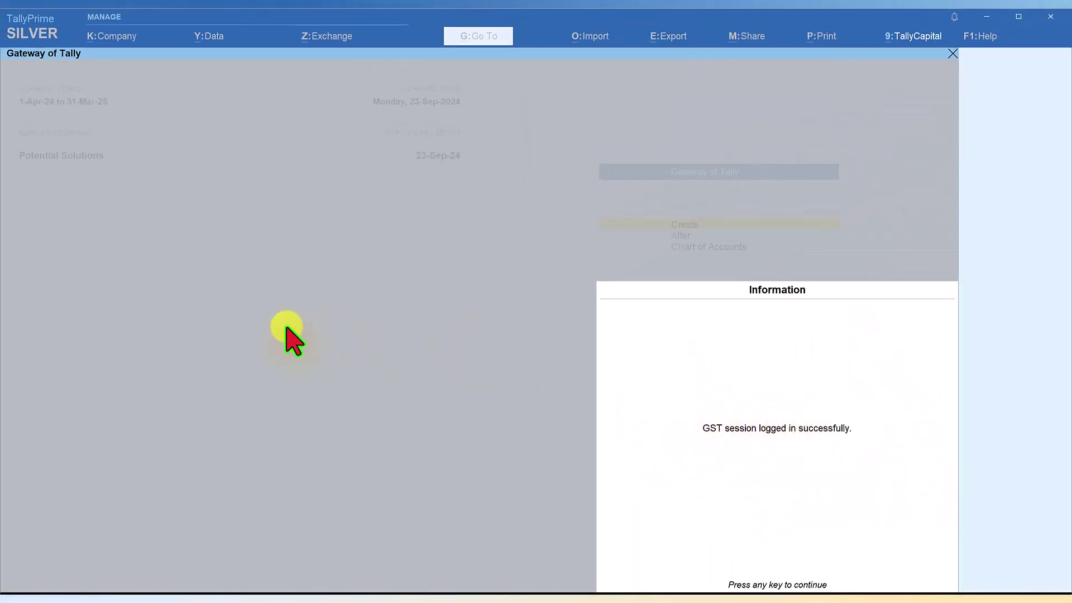
key("Return")
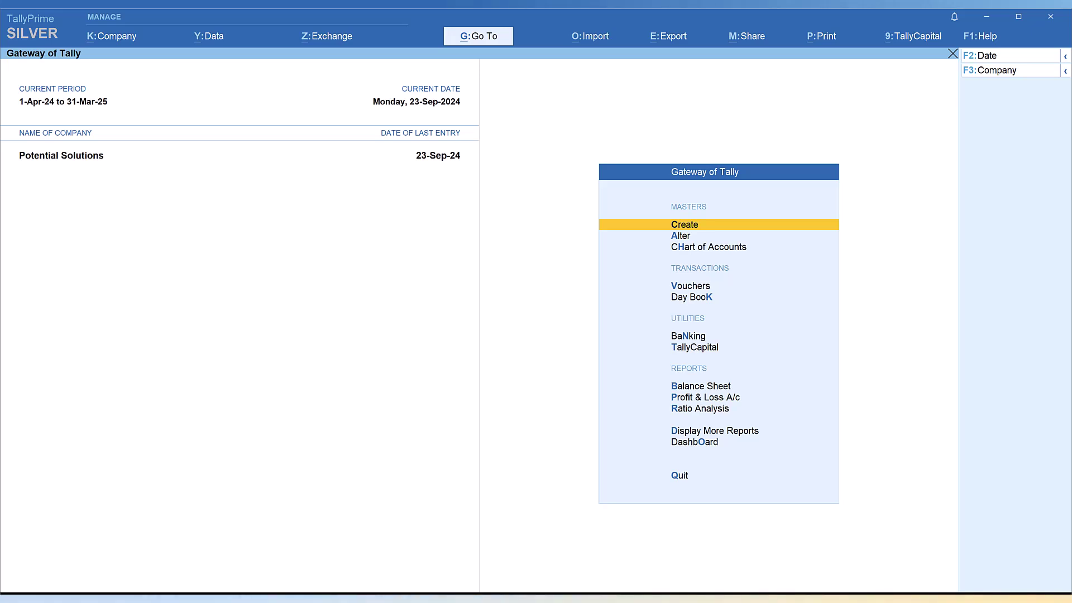
- Check the party's GSTIN on the address image, then start creating a new ledger
key("alt+Tab")
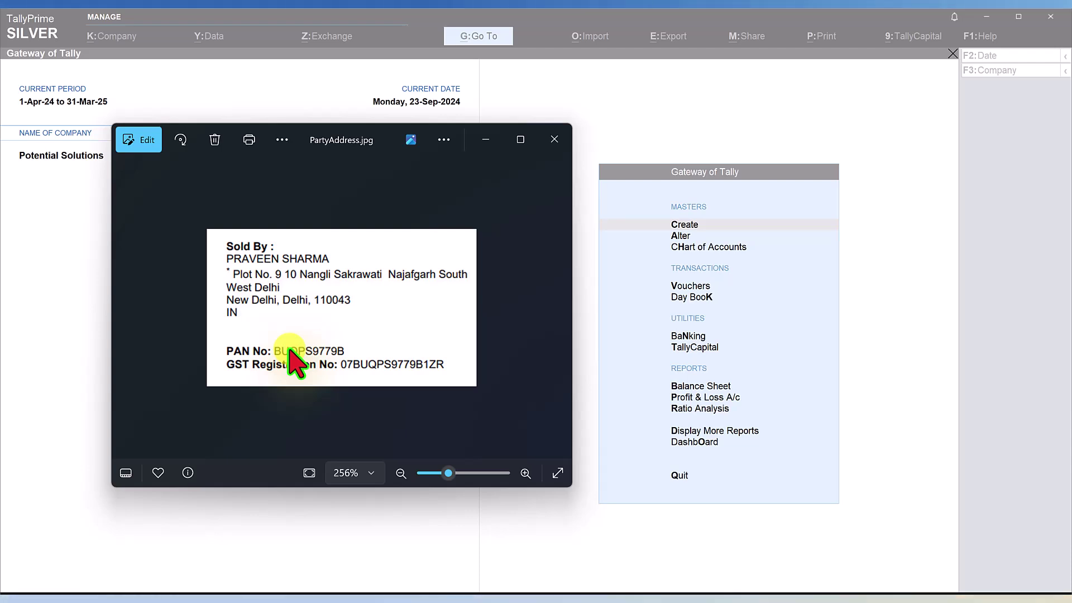
left_click(554, 139)
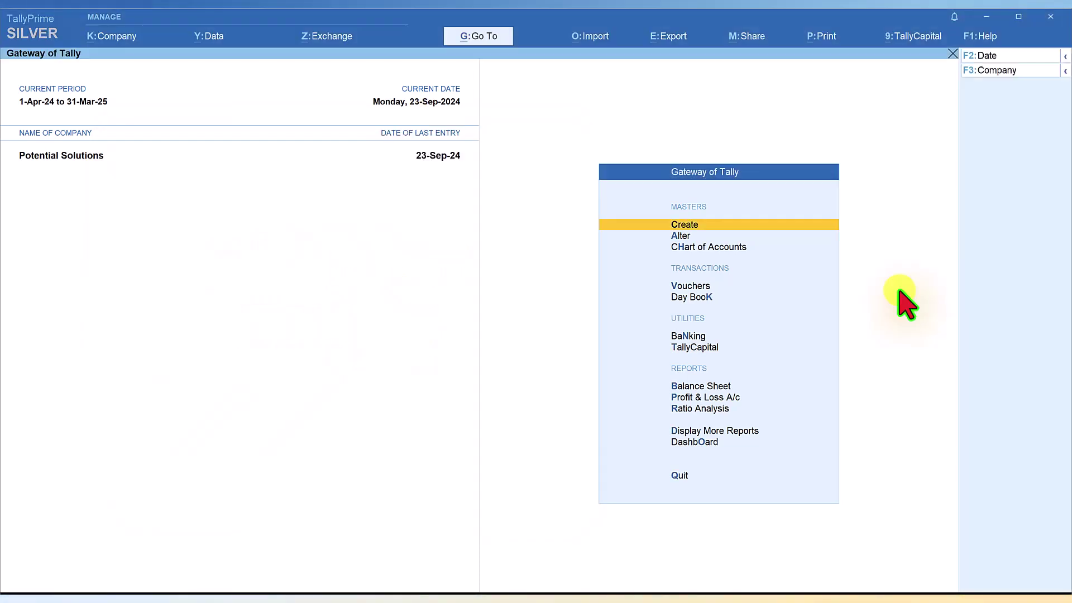
key("Return")
left_click(385, 168)
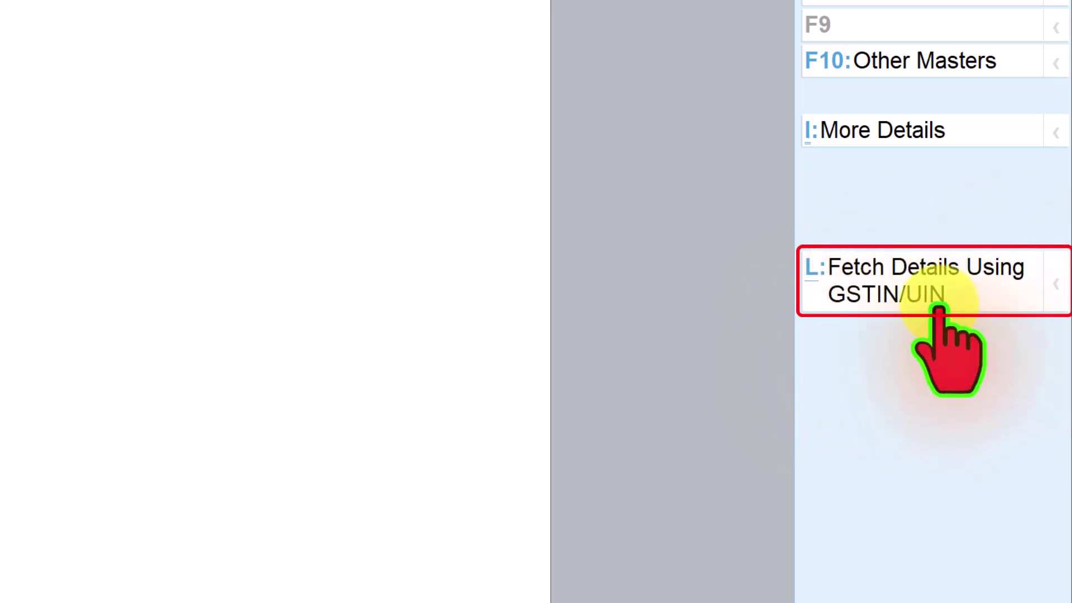
- Fetch Falcon Enterprises' portal details by pasting its GSTIN into Fetch Details Using GSTIN/UIN
left_click(904, 270)
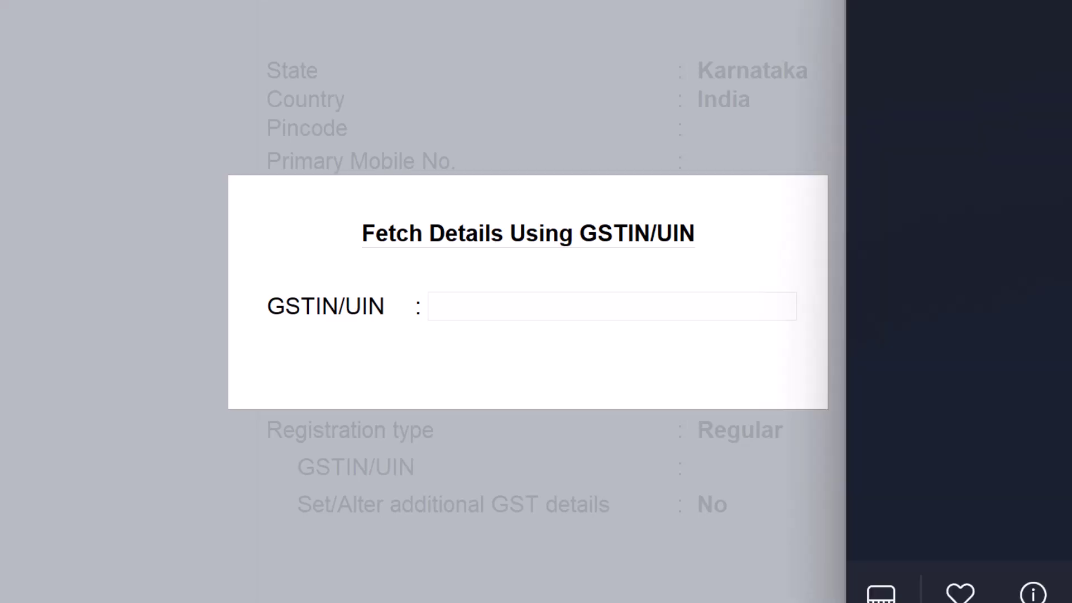
key("ctrl+alt+v")
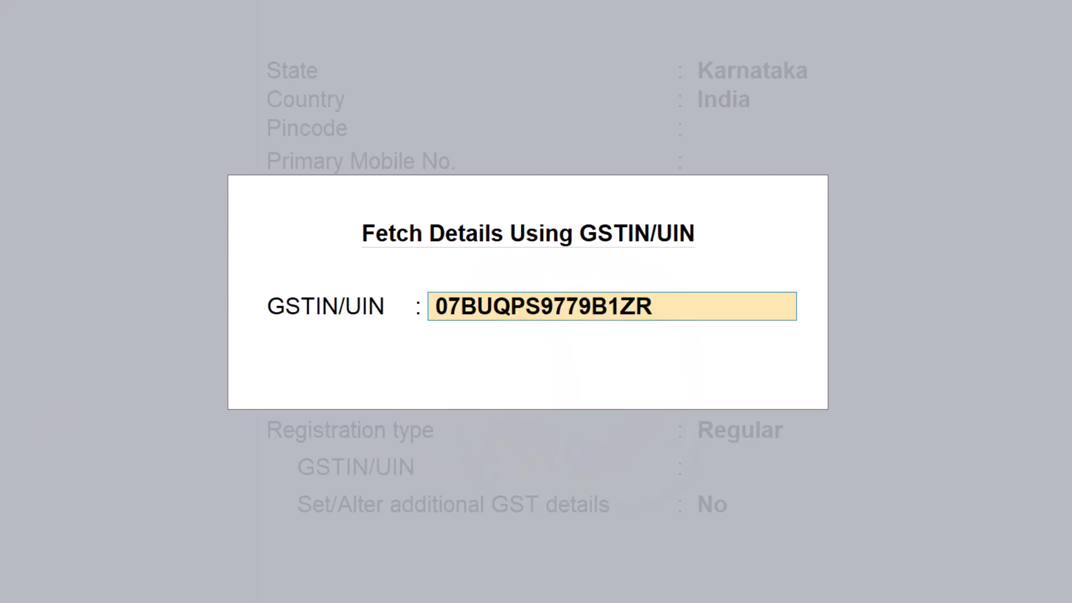
key("Return")
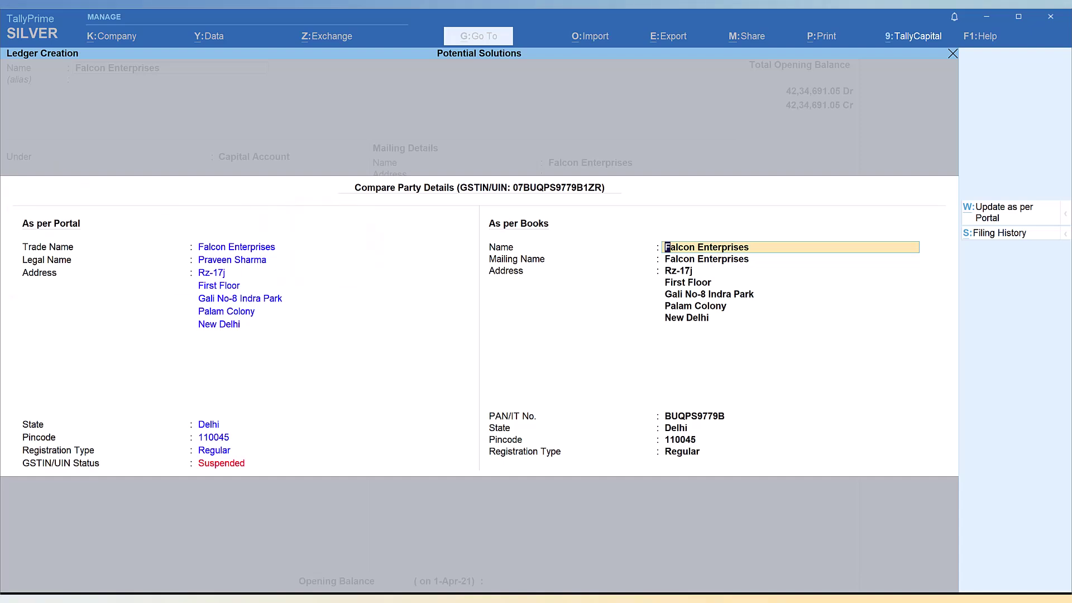
key("alt+Tab")
left_click_drag(347, 89, 402, 97)
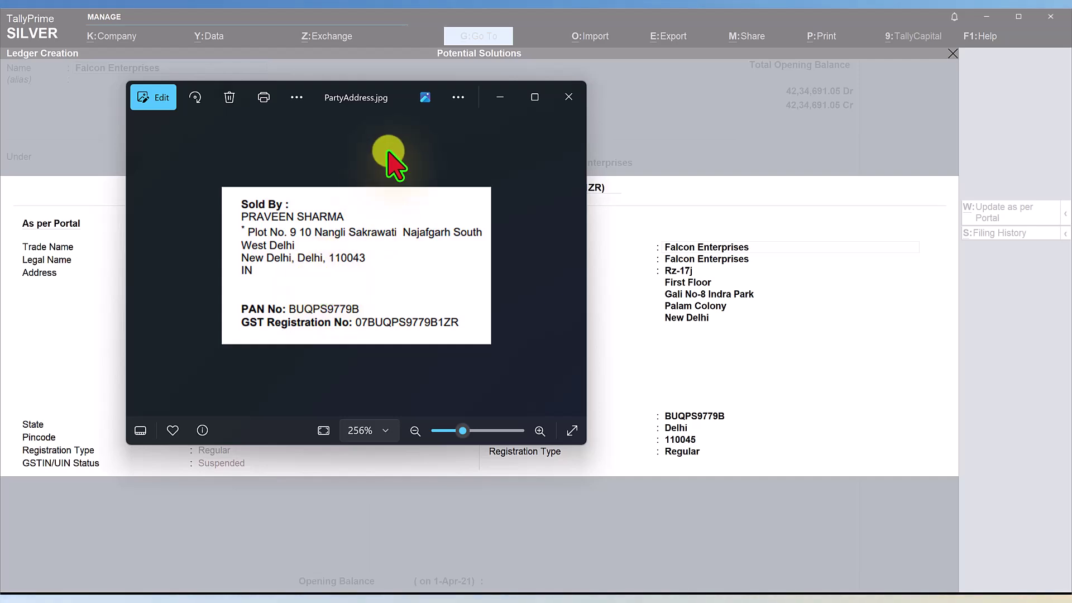
left_click_drag(397, 96, 5, 108)
left_click(203, 277)
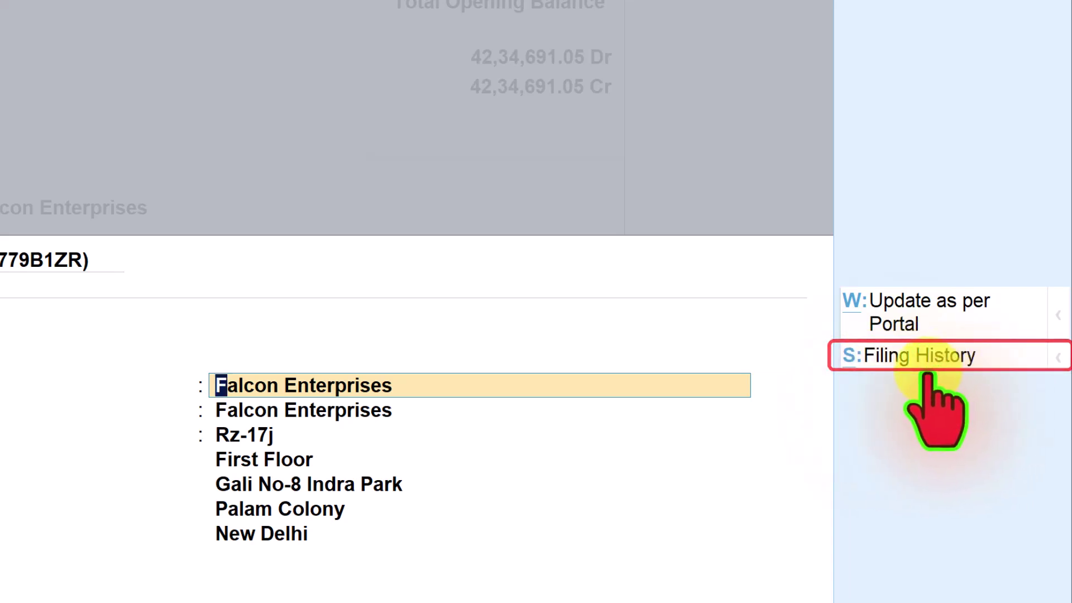
left_click(926, 362)
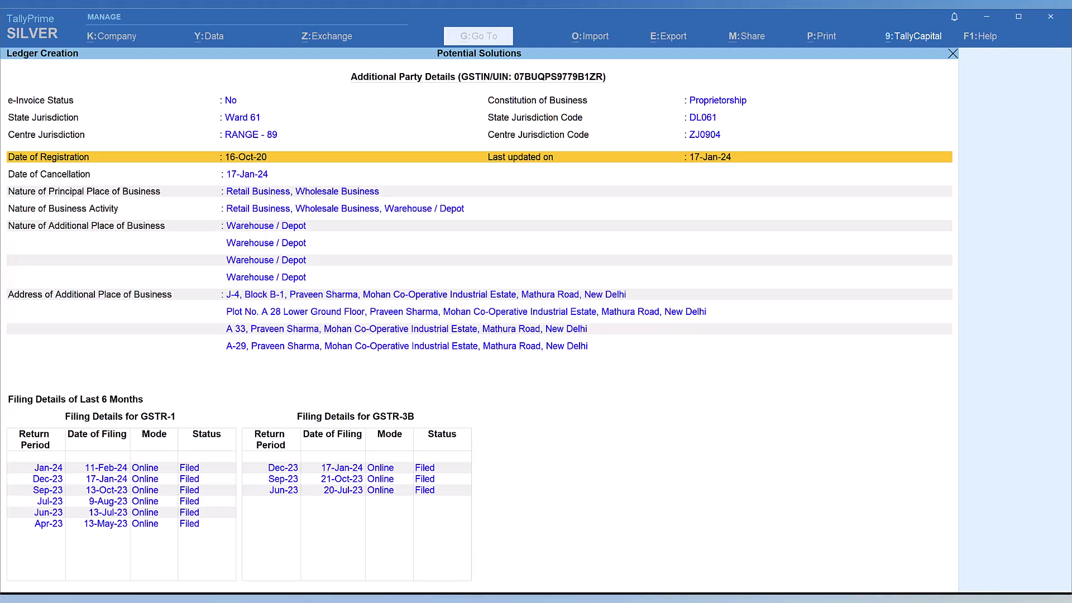
key("Escape")
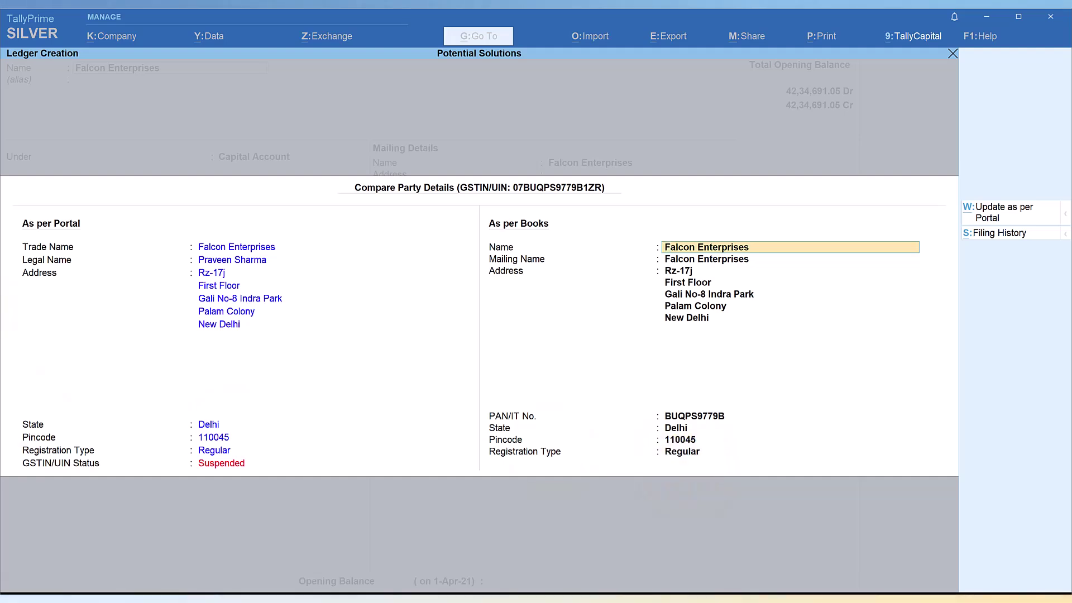
- Close the party comparison, recheck the address photo, and enter the proprietor's name as the ledger alias
key("Escape")
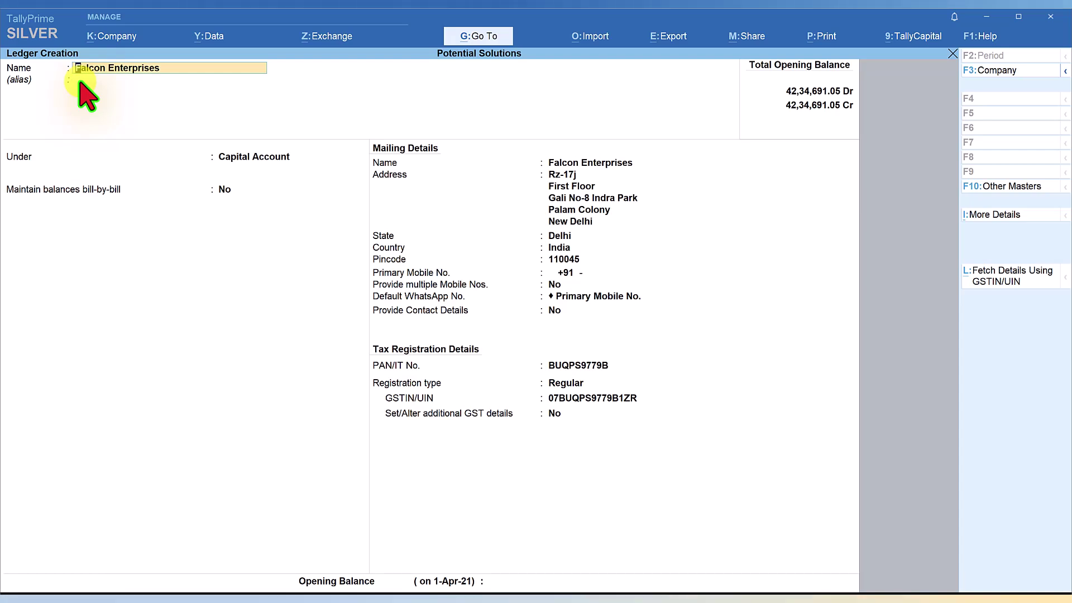
key("alt+Tab")
left_click_drag(349, 162, 353, 171)
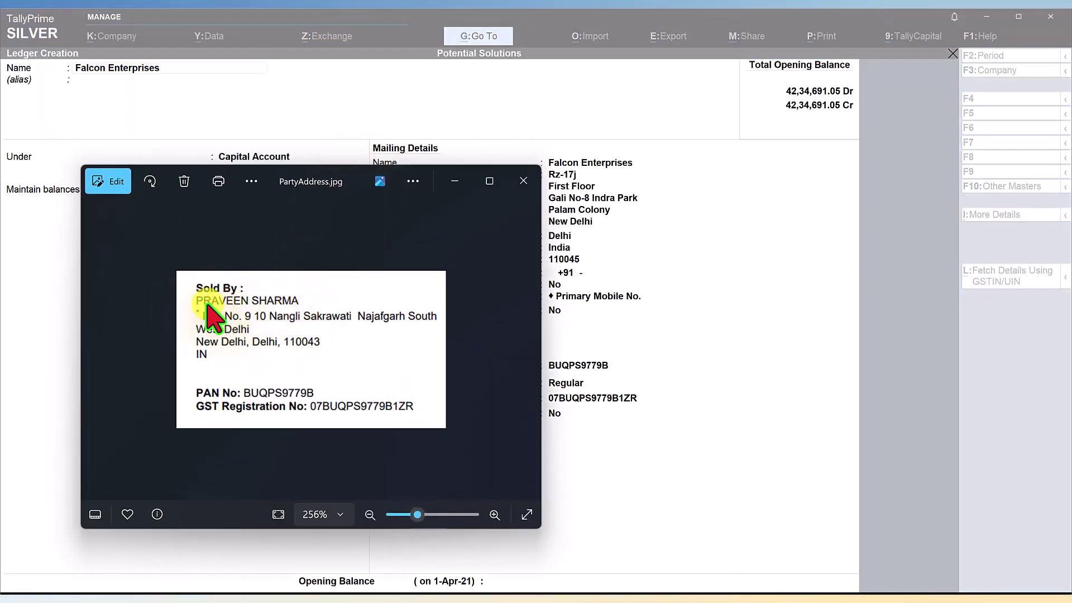
key("alt+Tab")
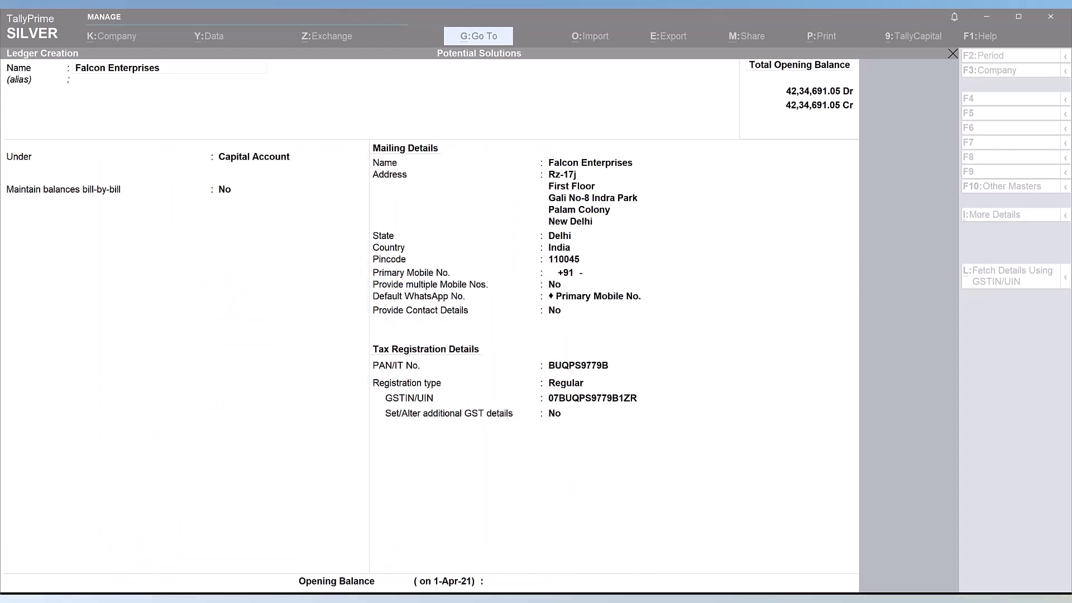
left_click(80, 82)
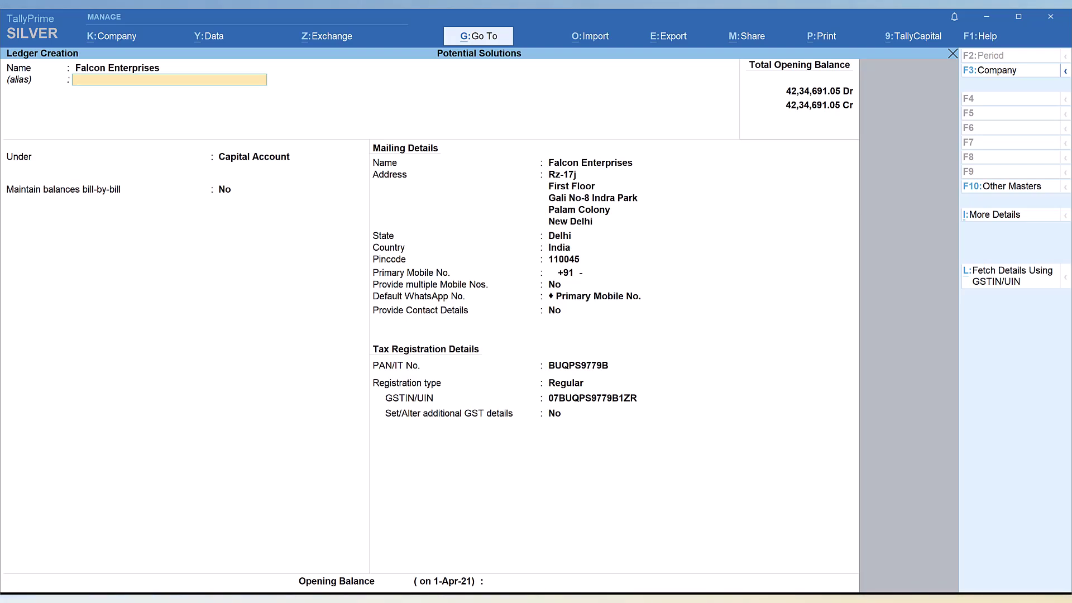
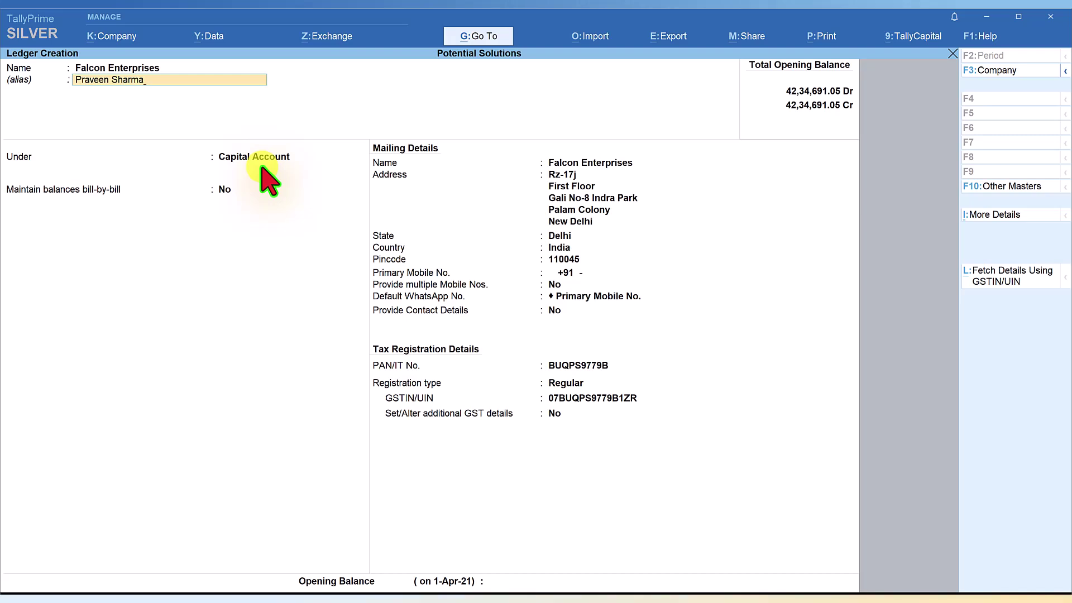
- Place the Falcon Enterprises ledger under the Sundry Creditors group
left_click(255, 158)
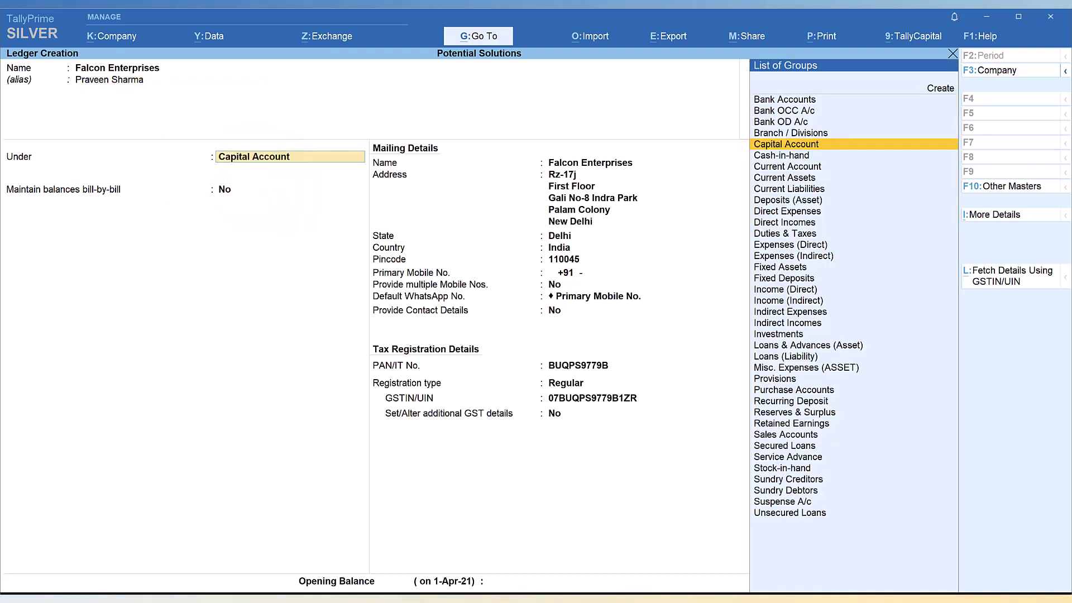
type("C")
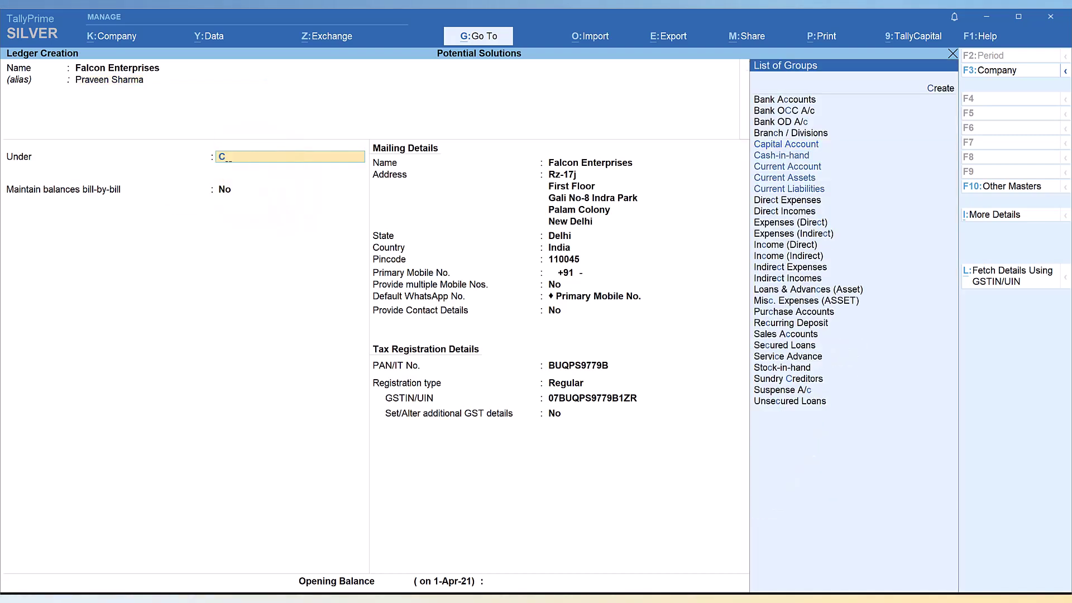
type("re")
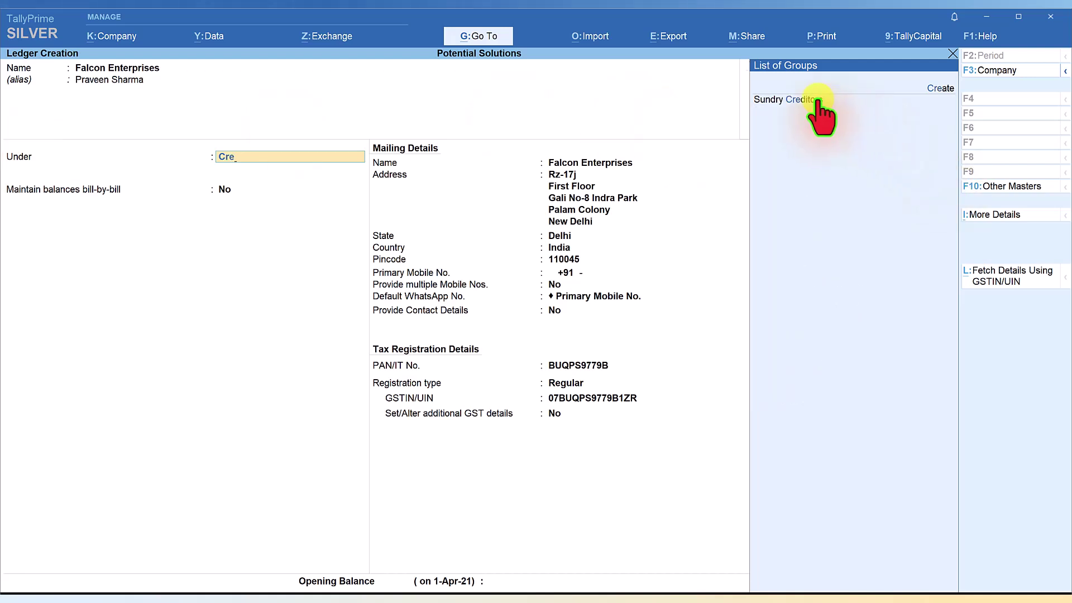
left_click(817, 101)
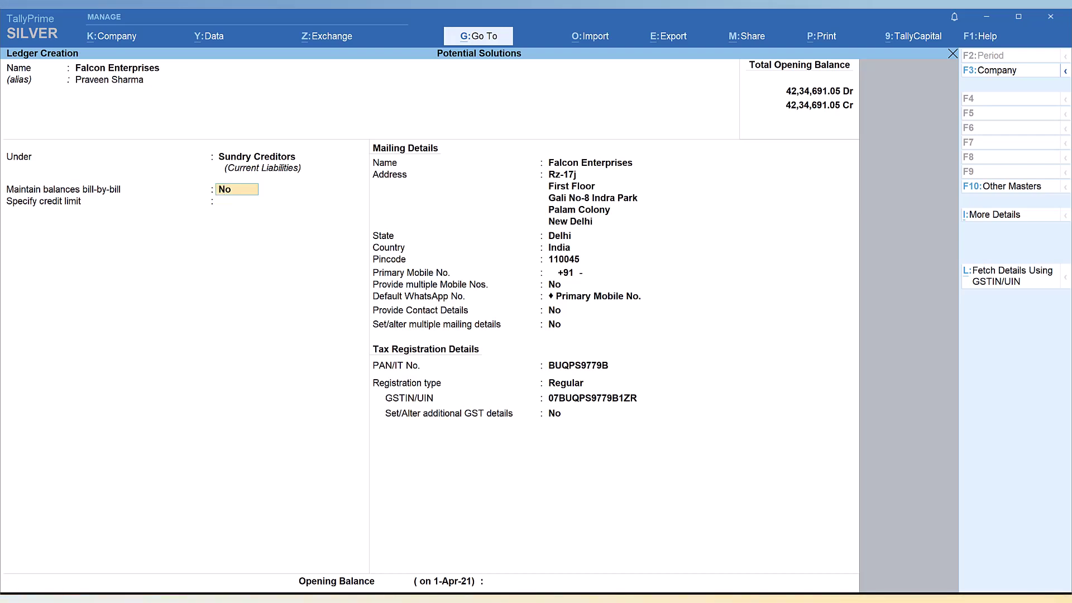
- Save the Falcon Enterprises ledger, then fetch the second party's details by pasting its GSTIN
key("ctrl+a")
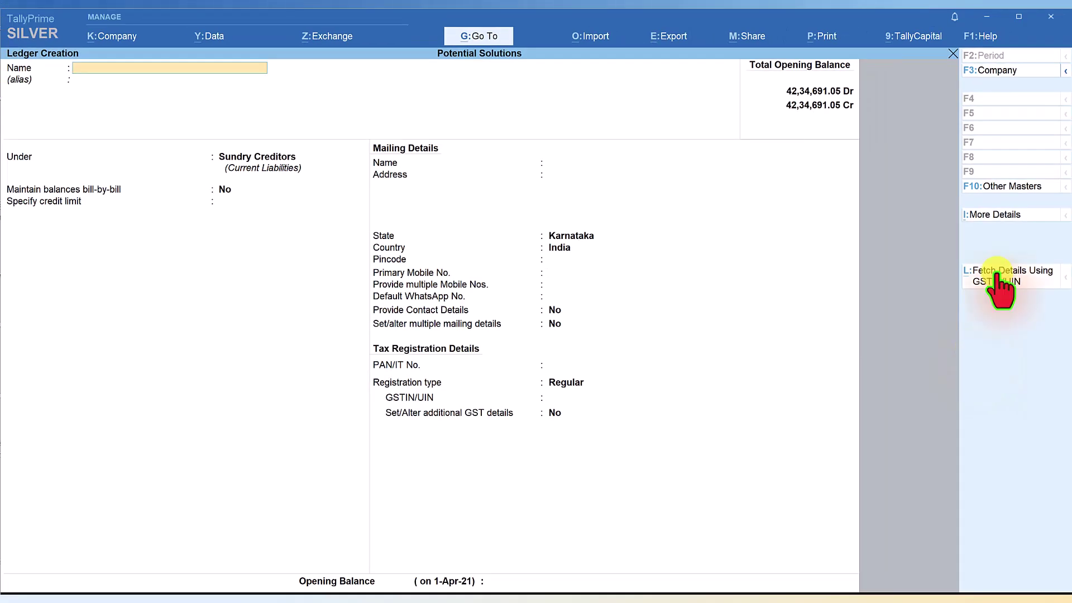
left_click(1000, 282)
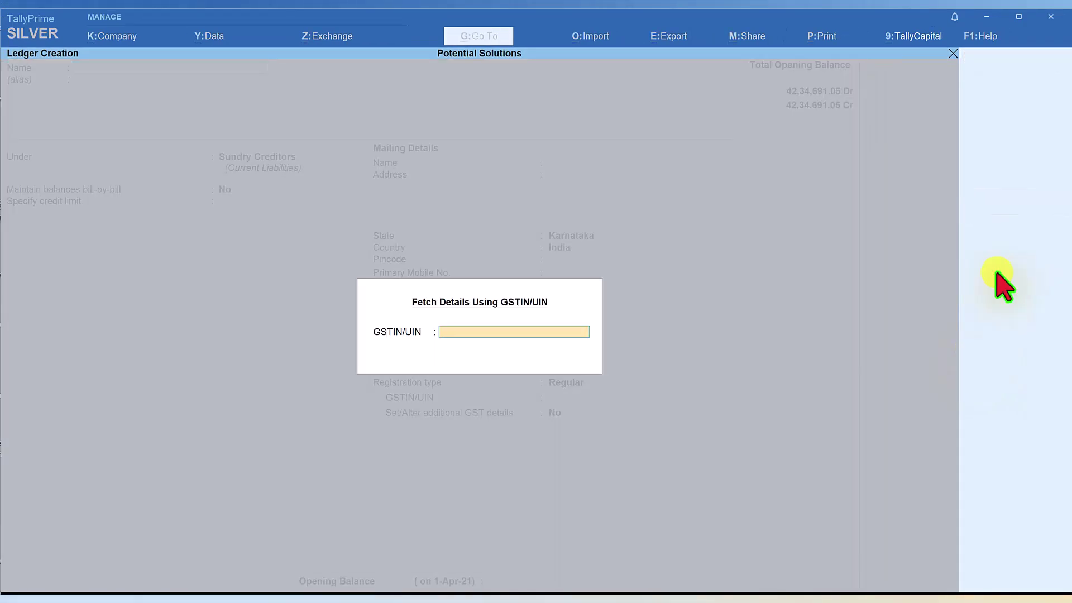
key("ctrl+alt+v")
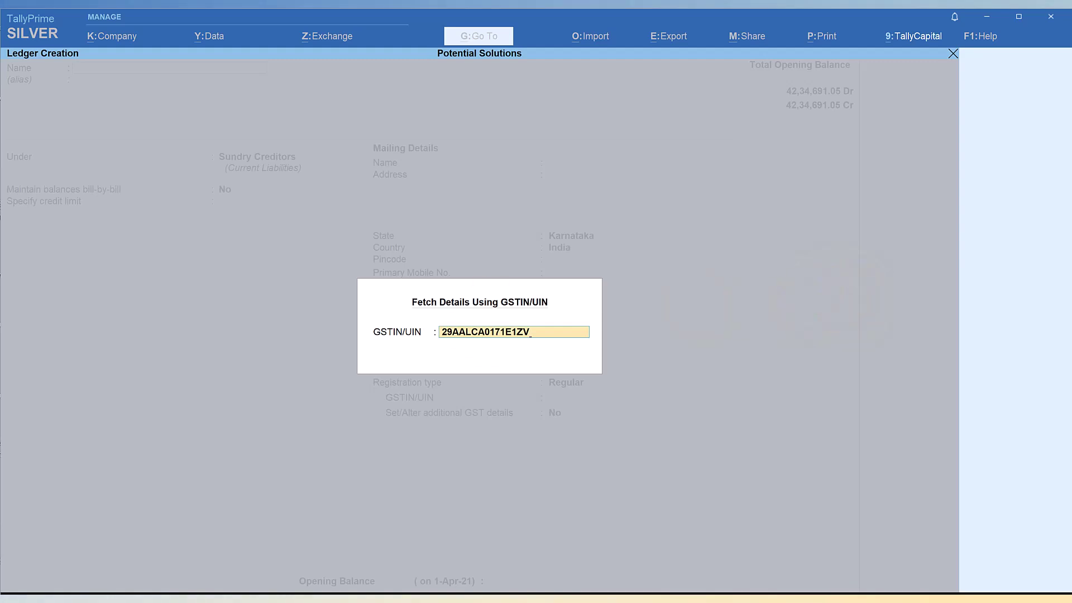
key("Return")
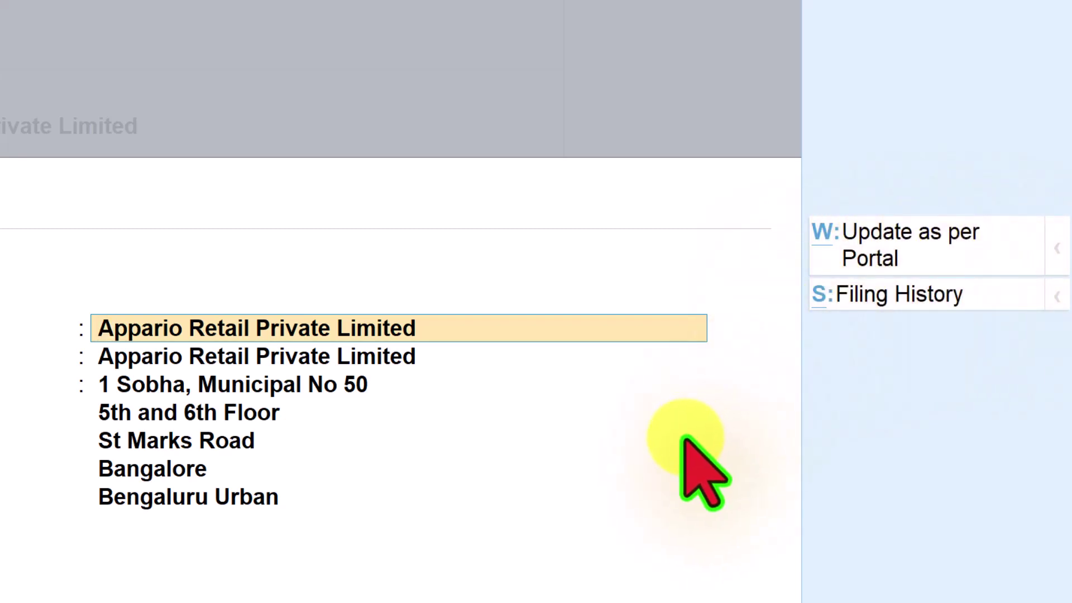
left_click(892, 295)
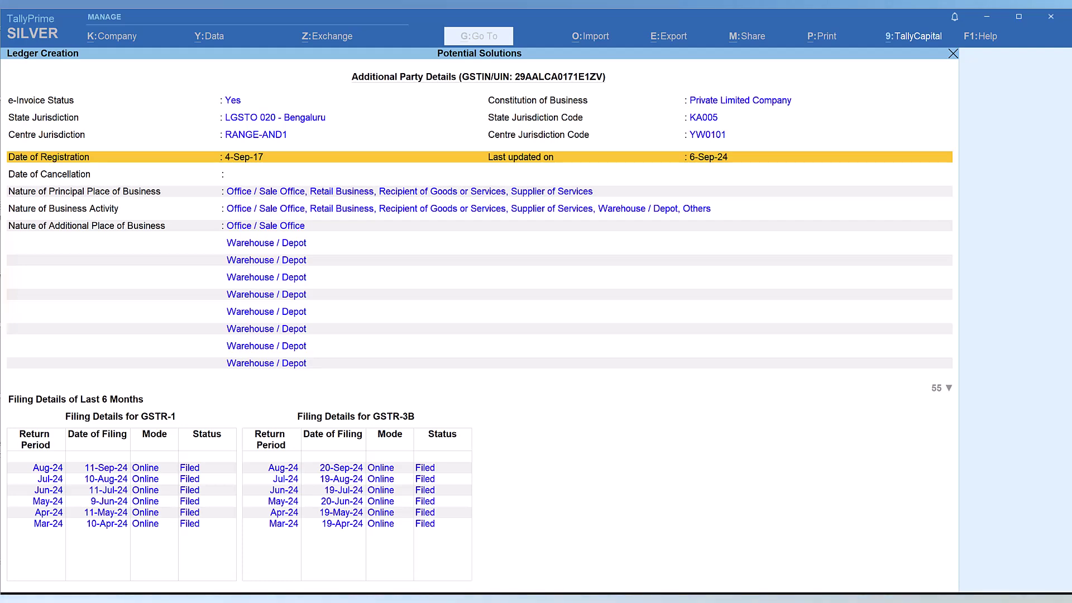
key("Escape")
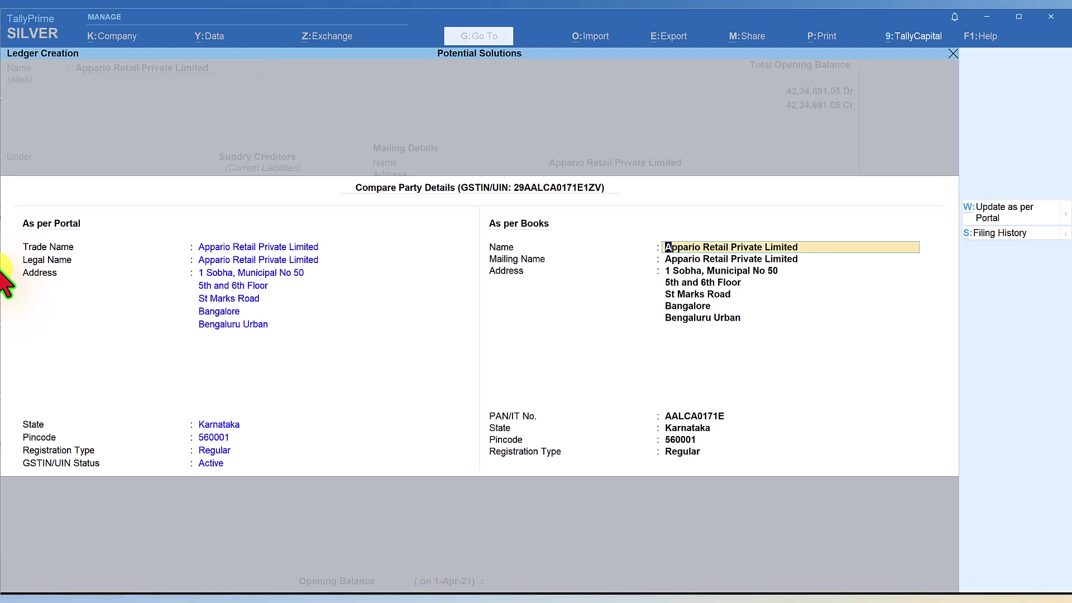
- Close Compare Party Details to return to the filled Appario Retail Private Limited ledger form
key("Escape")
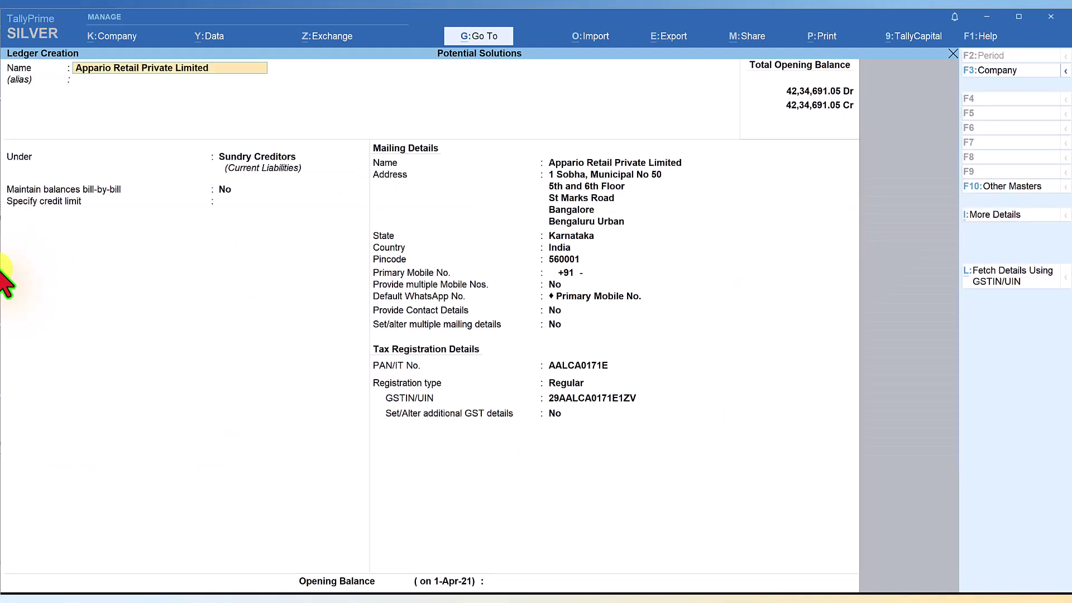